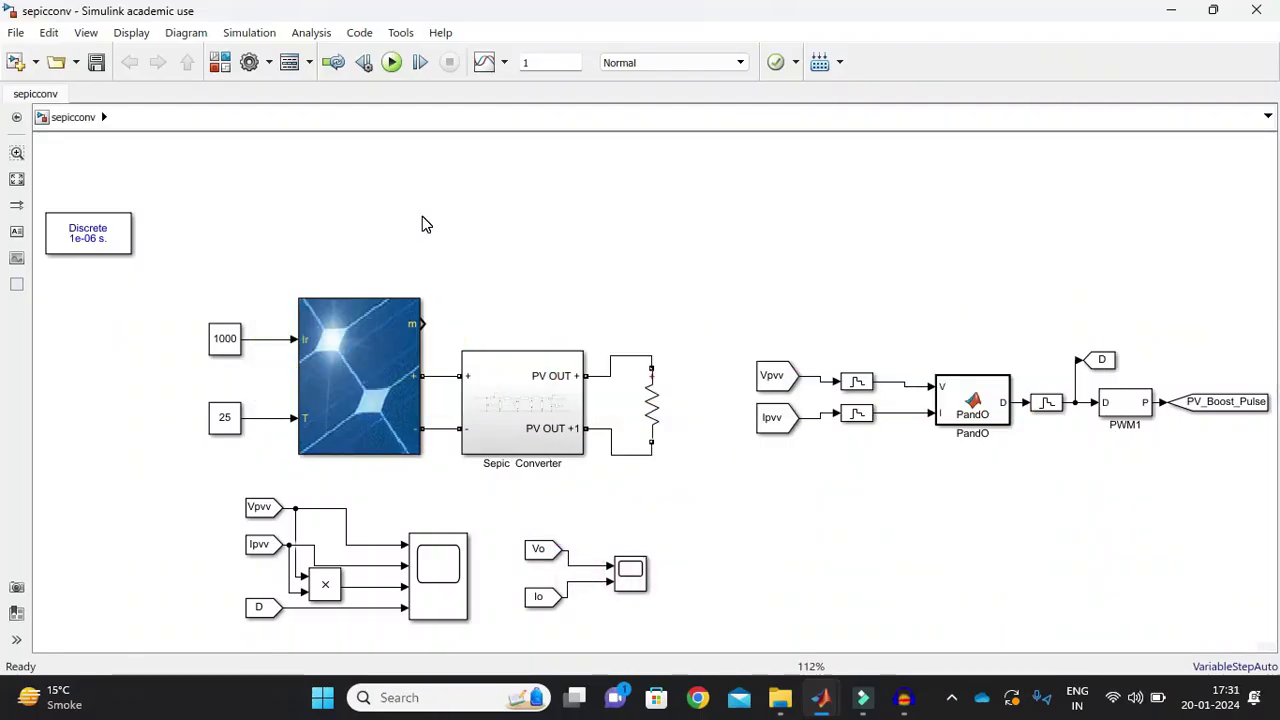
Point out the PandO MPPT controller, PV array and Sepic Converter blocks in the model.
click(986, 405)
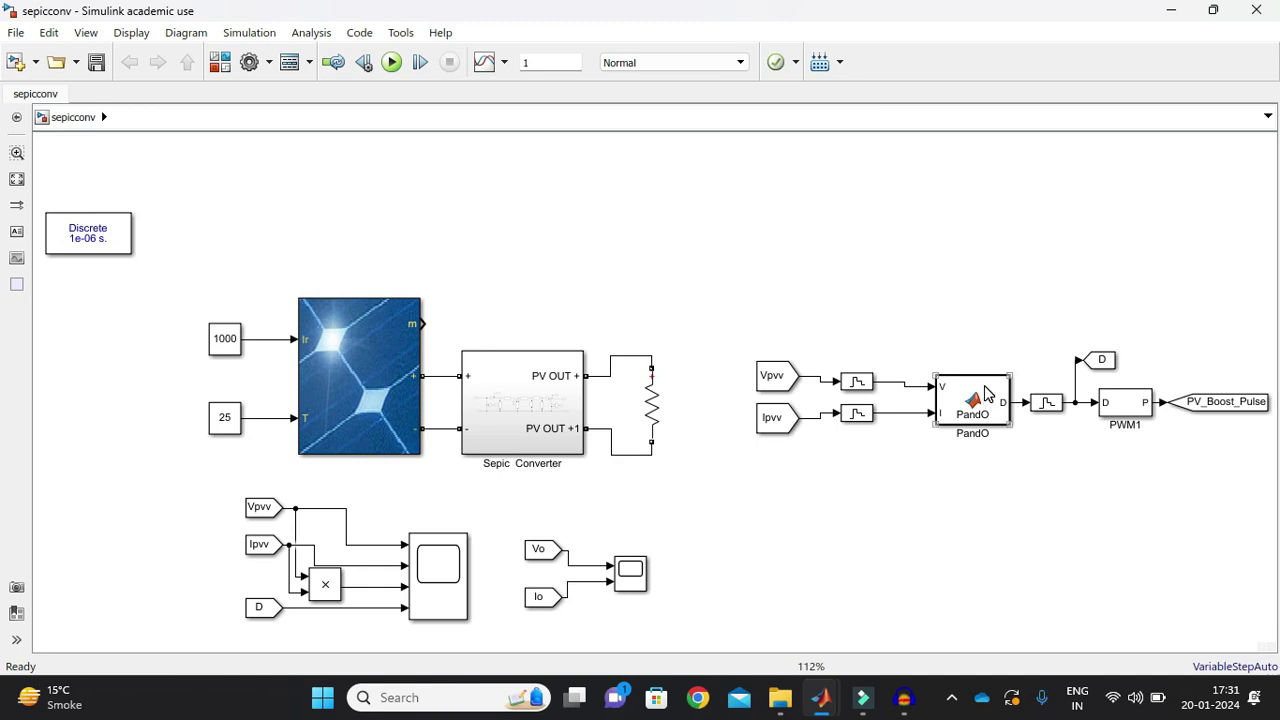
click(376, 407)
click(521, 385)
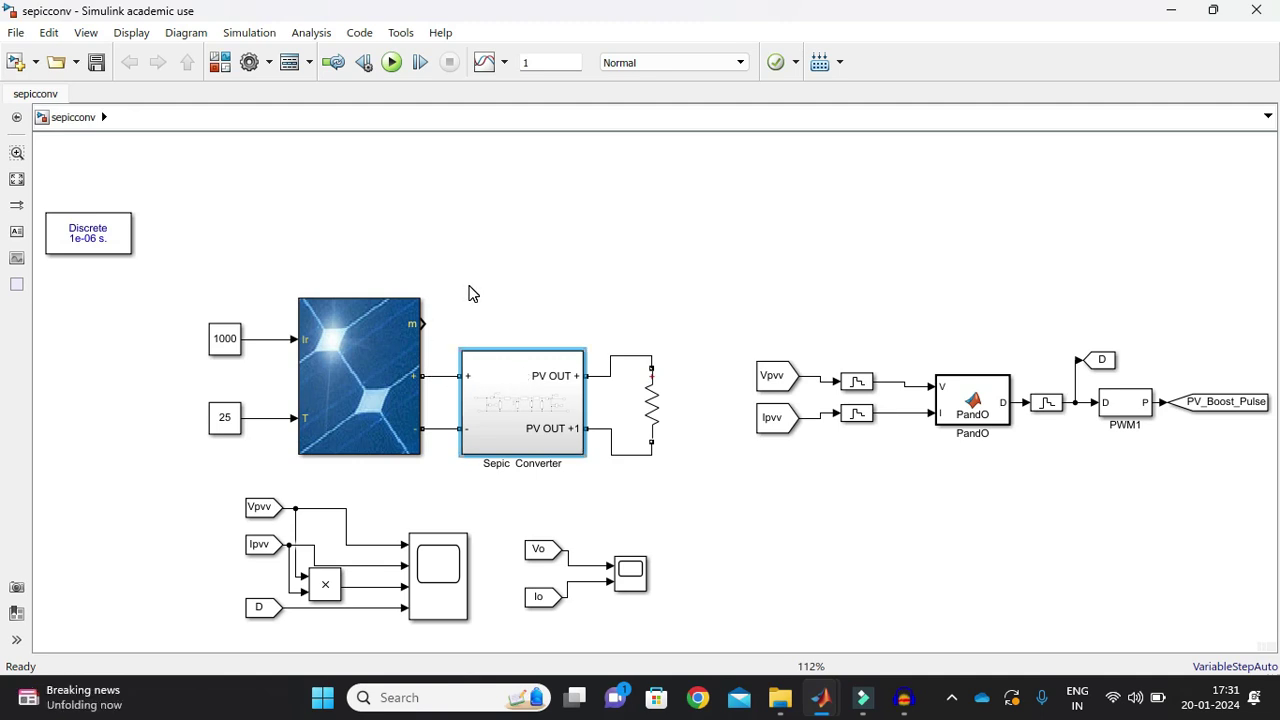
Plot the PV Array's I-V and P-V characteristics, then close the plot and parameters dialog.
click(352, 345)
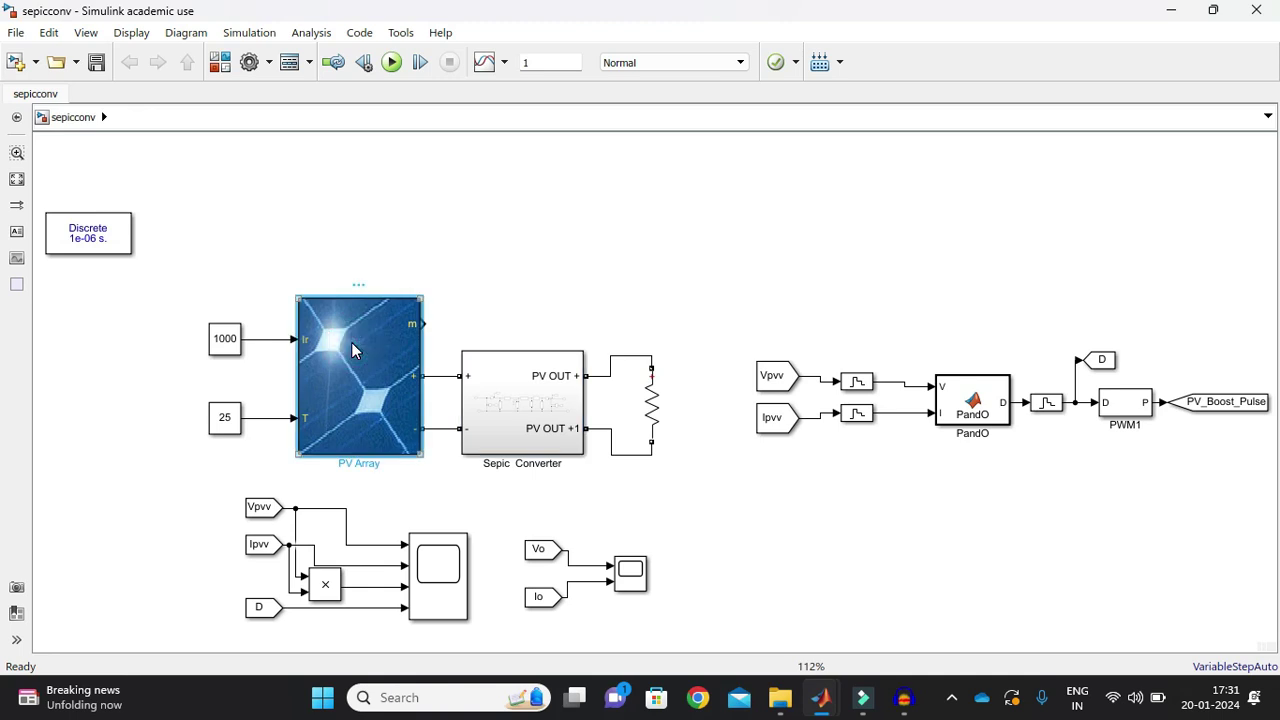
double_click(351, 342)
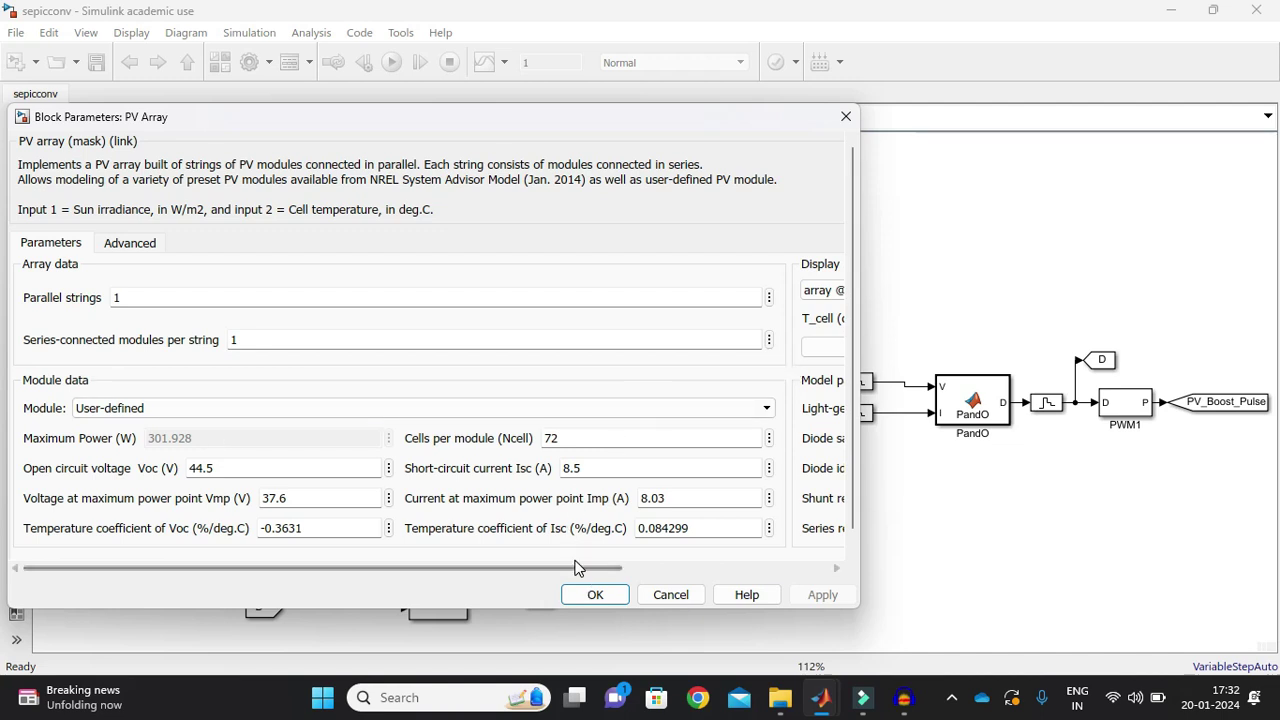
drag(575, 573, 690, 573)
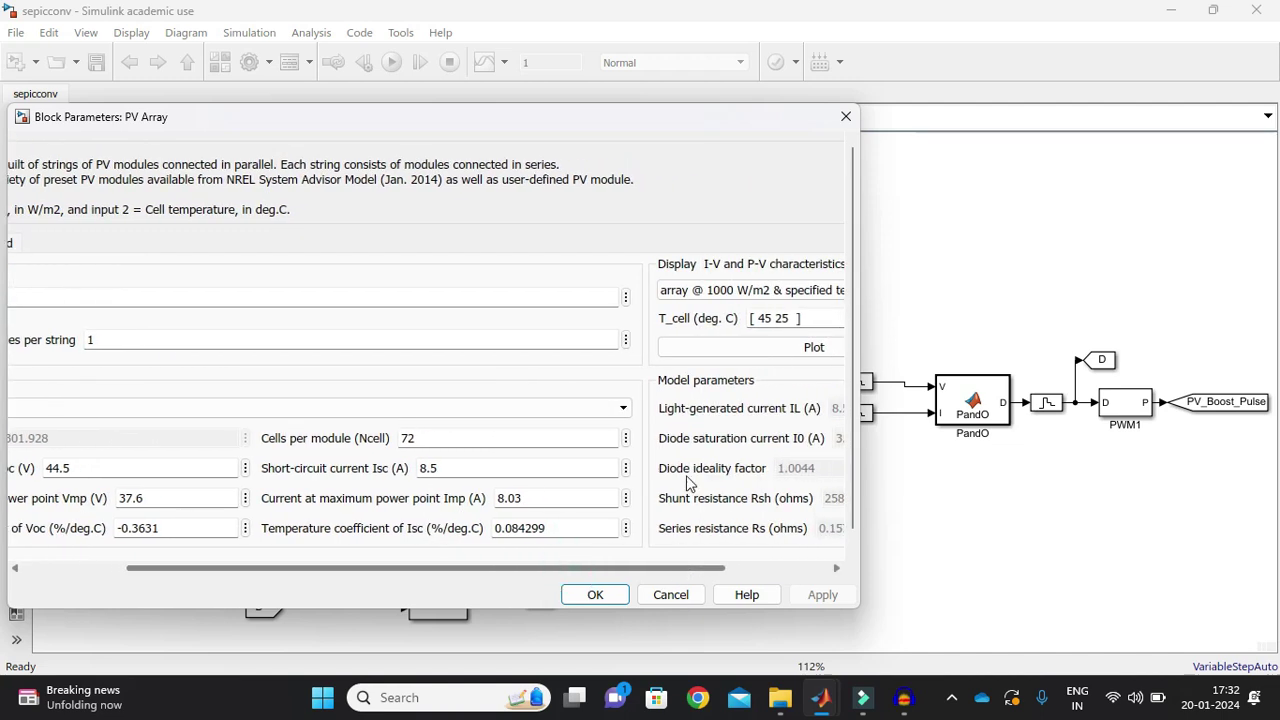
click(745, 355)
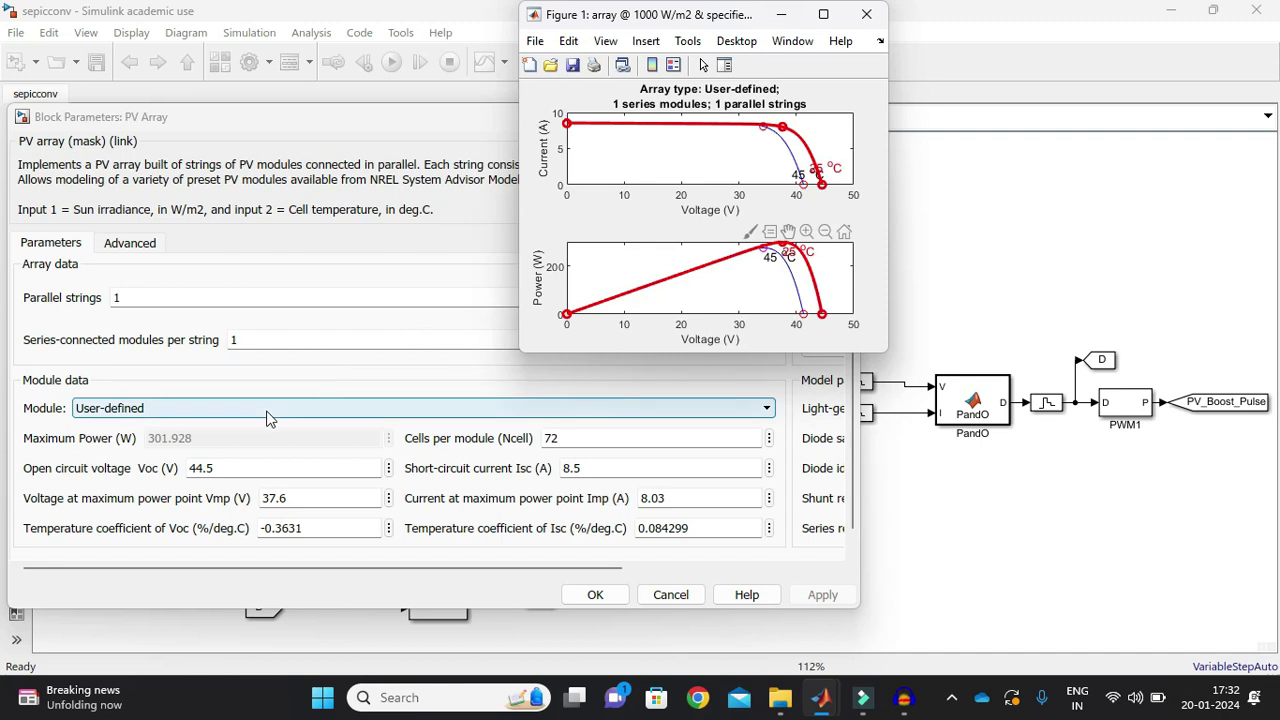
click(866, 14)
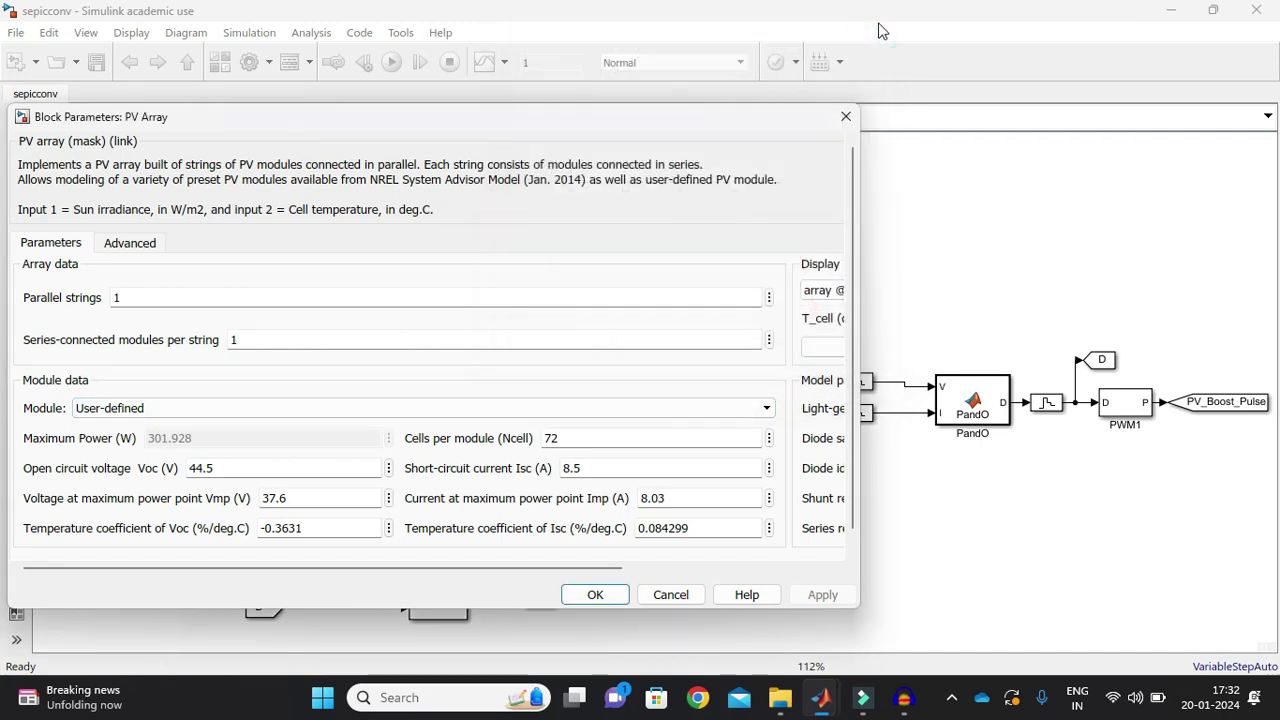
click(847, 119)
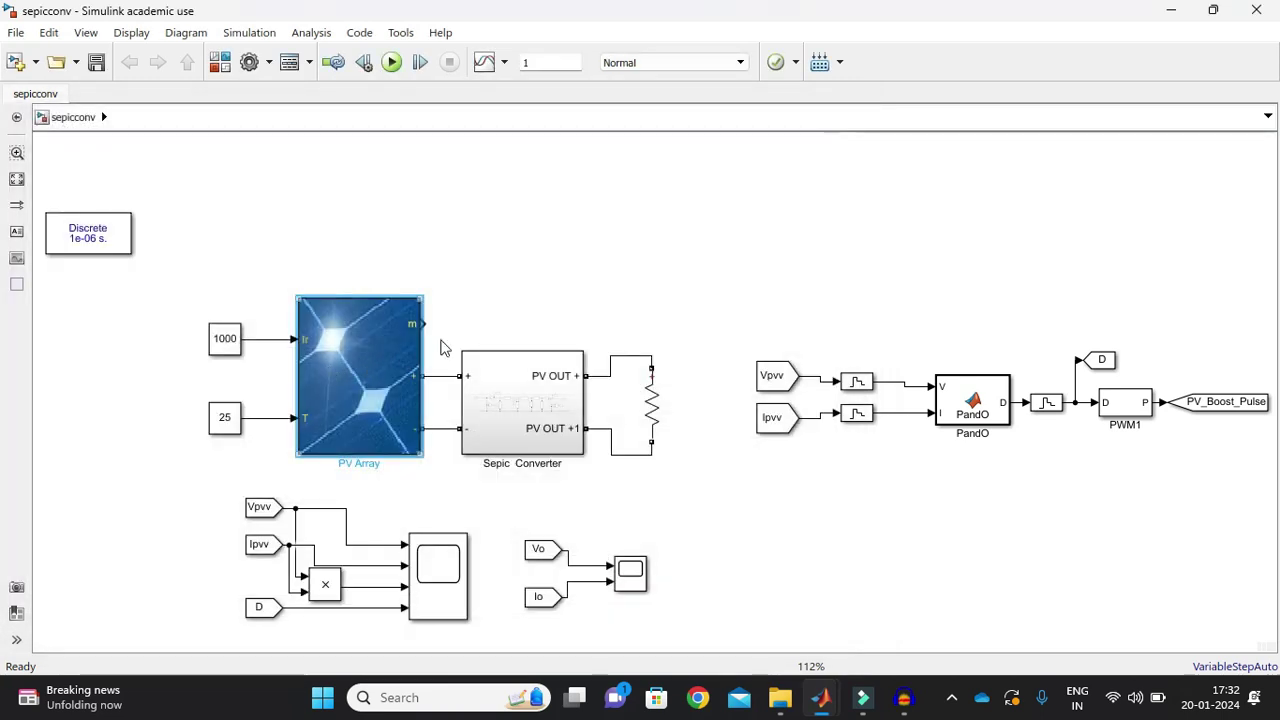
click(523, 371)
Inside the Sepic Converter, point out the Vpvv/Ipvv tags, capacitors, inductors, IGBT switch and diode.
double_click(521, 405)
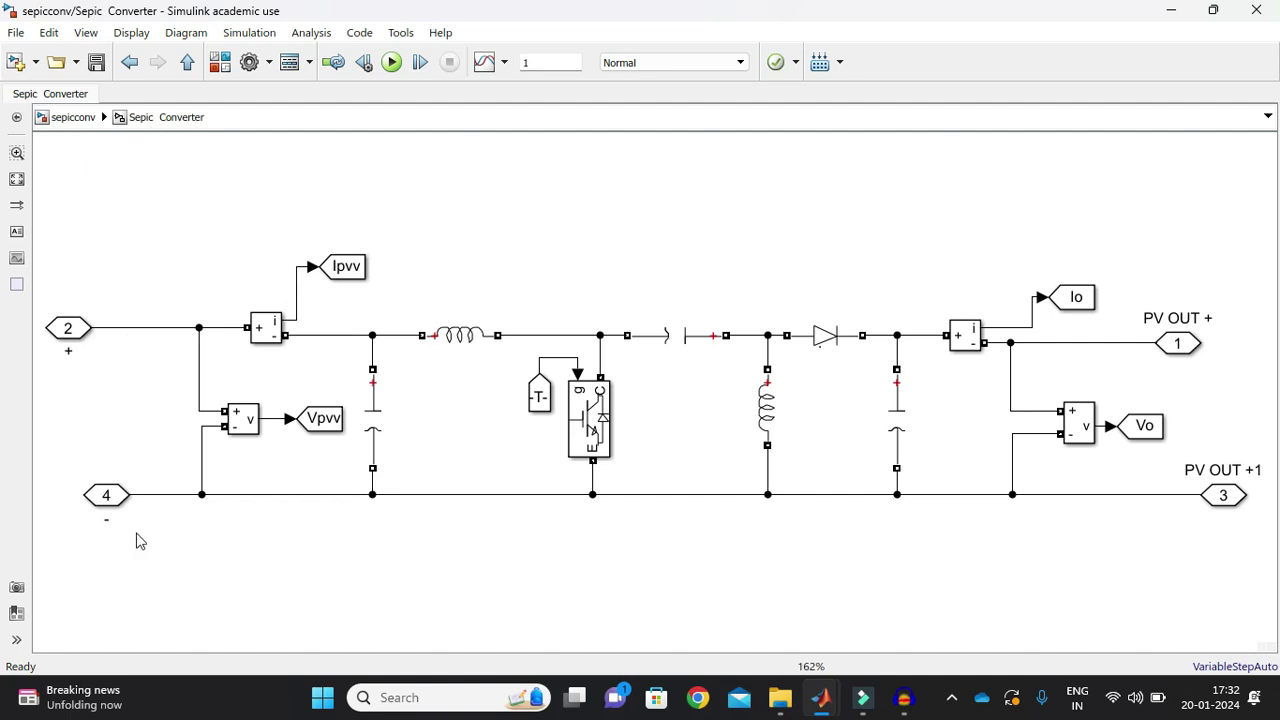
click(320, 416)
click(345, 268)
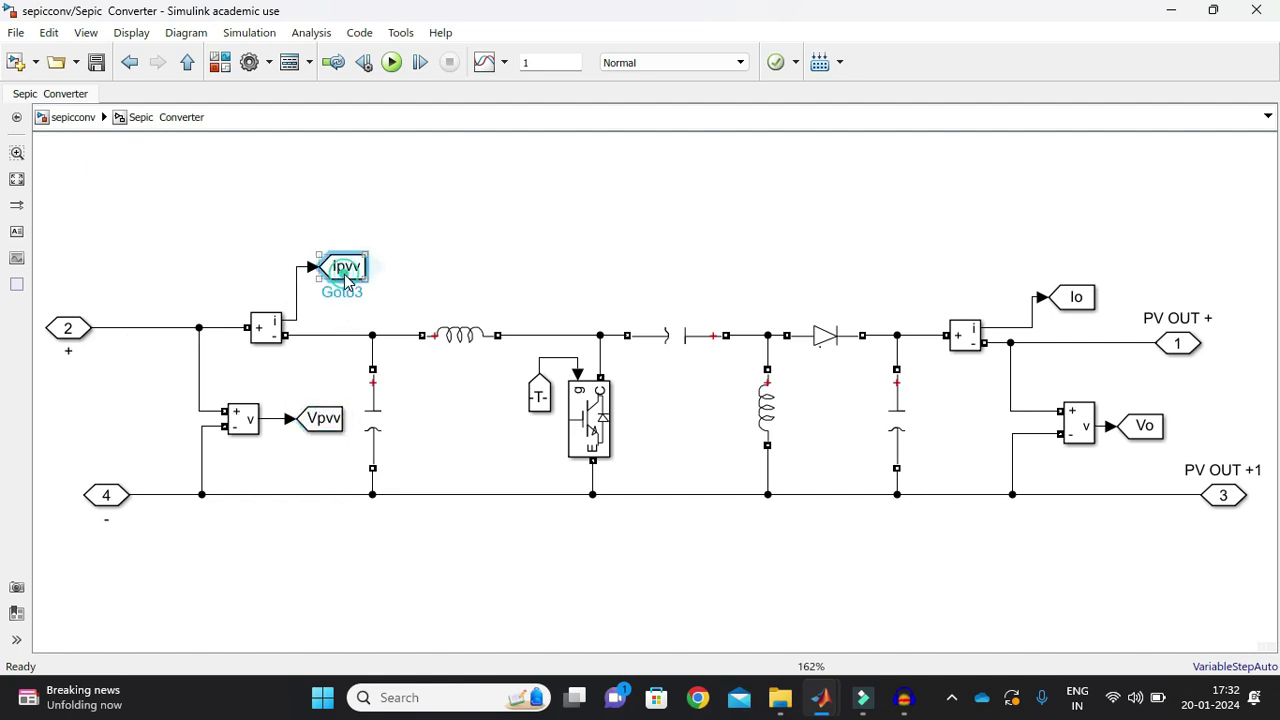
click(378, 426)
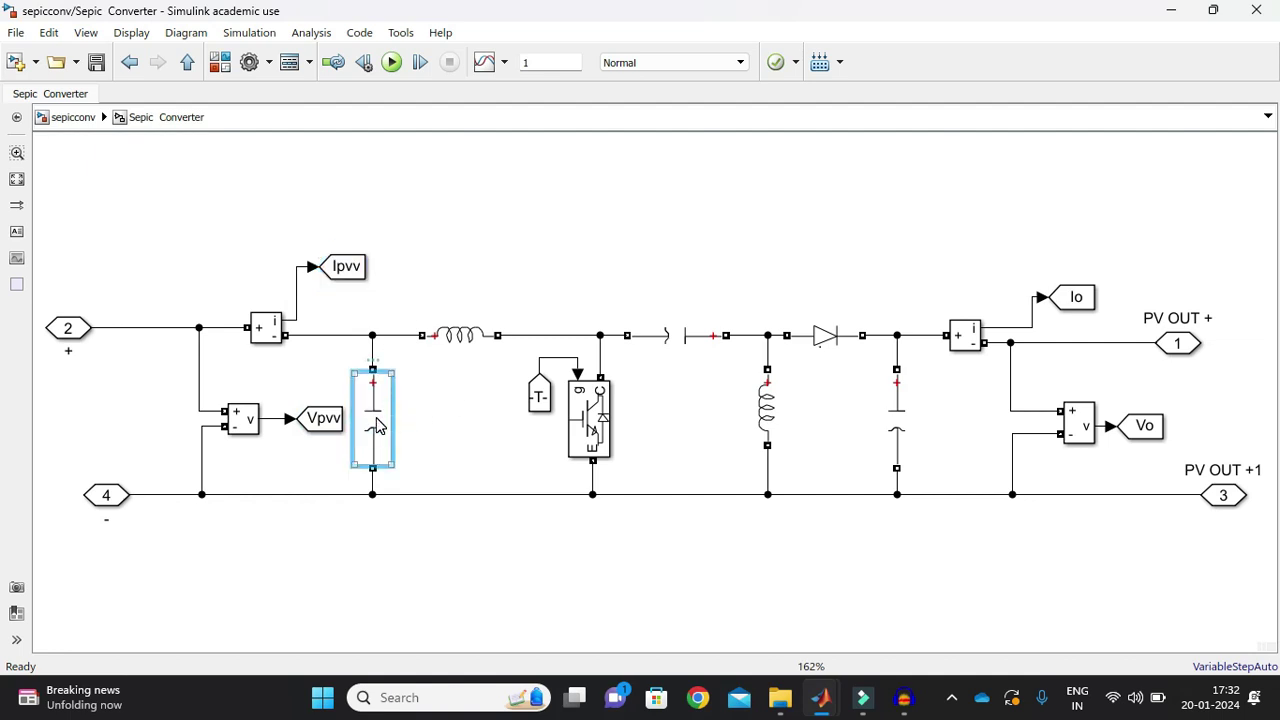
click(452, 336)
click(590, 432)
click(678, 340)
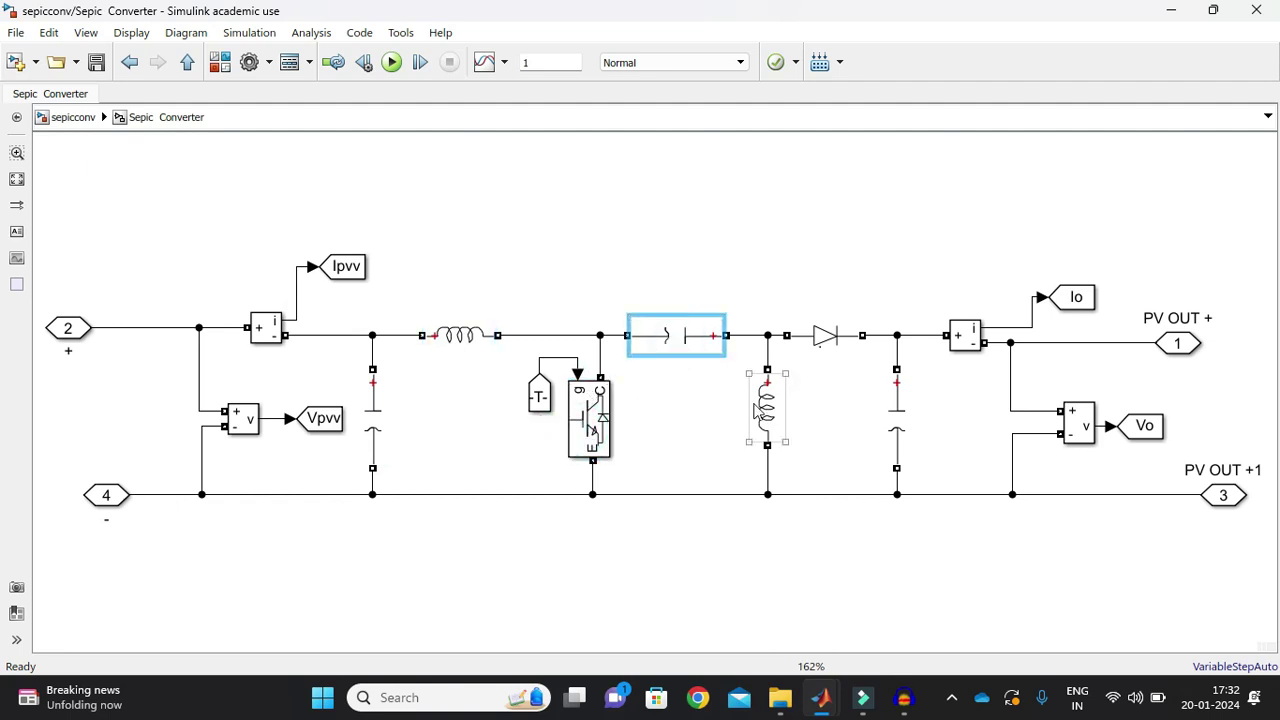
click(762, 410)
click(825, 336)
click(886, 416)
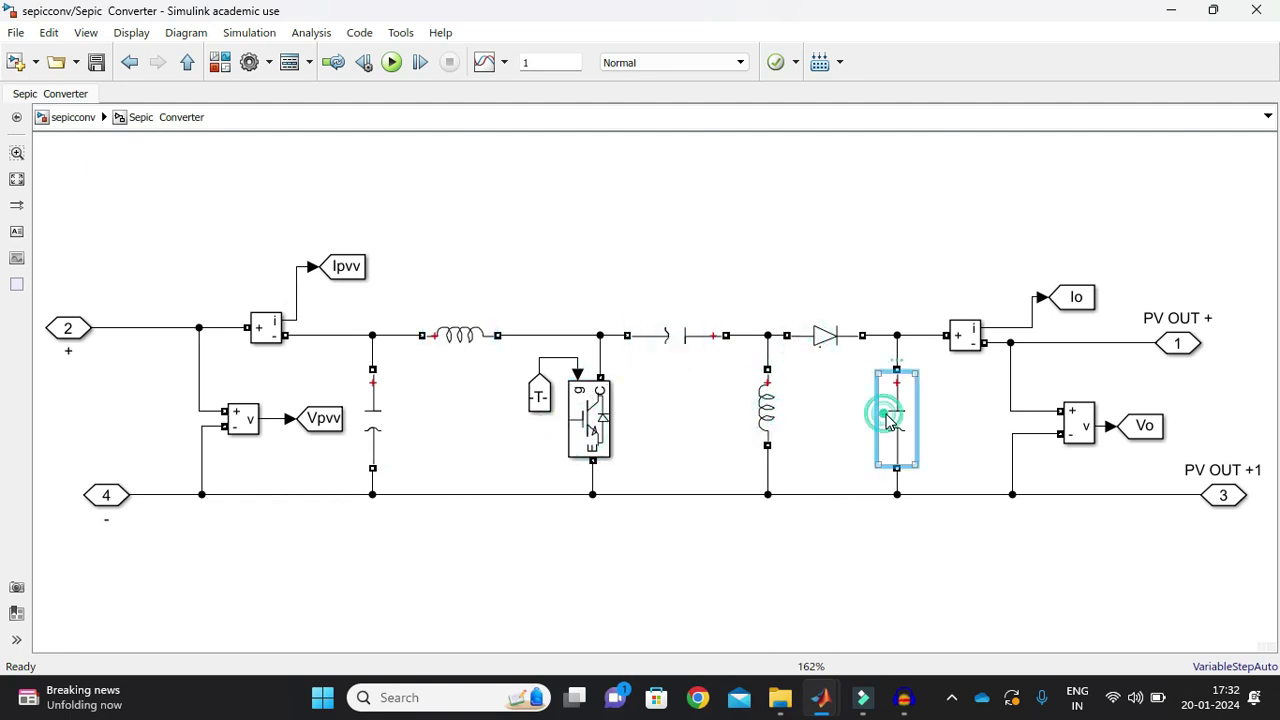
Go back to the top-level sepicconv model and review the load resistor's parameters.
click(65, 118)
double_click(651, 388)
click(805, 516)
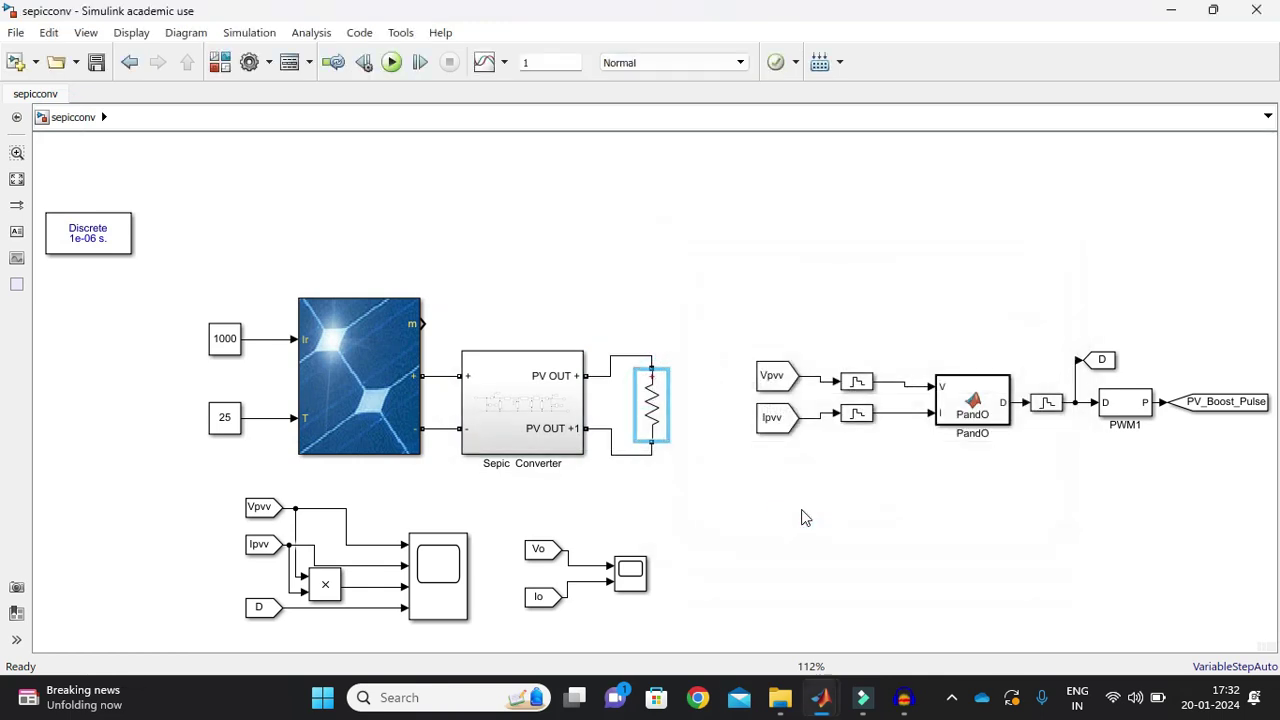
click(784, 389)
double_click(572, 408)
click(585, 418)
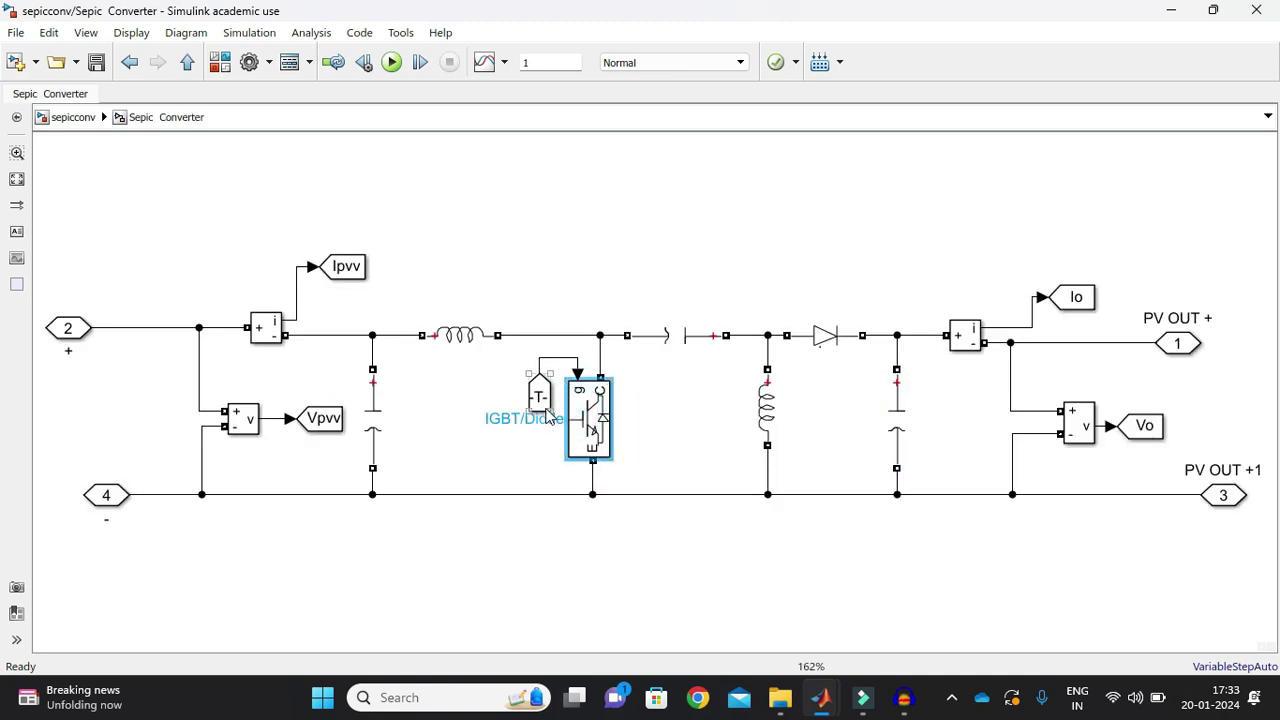
click(538, 396)
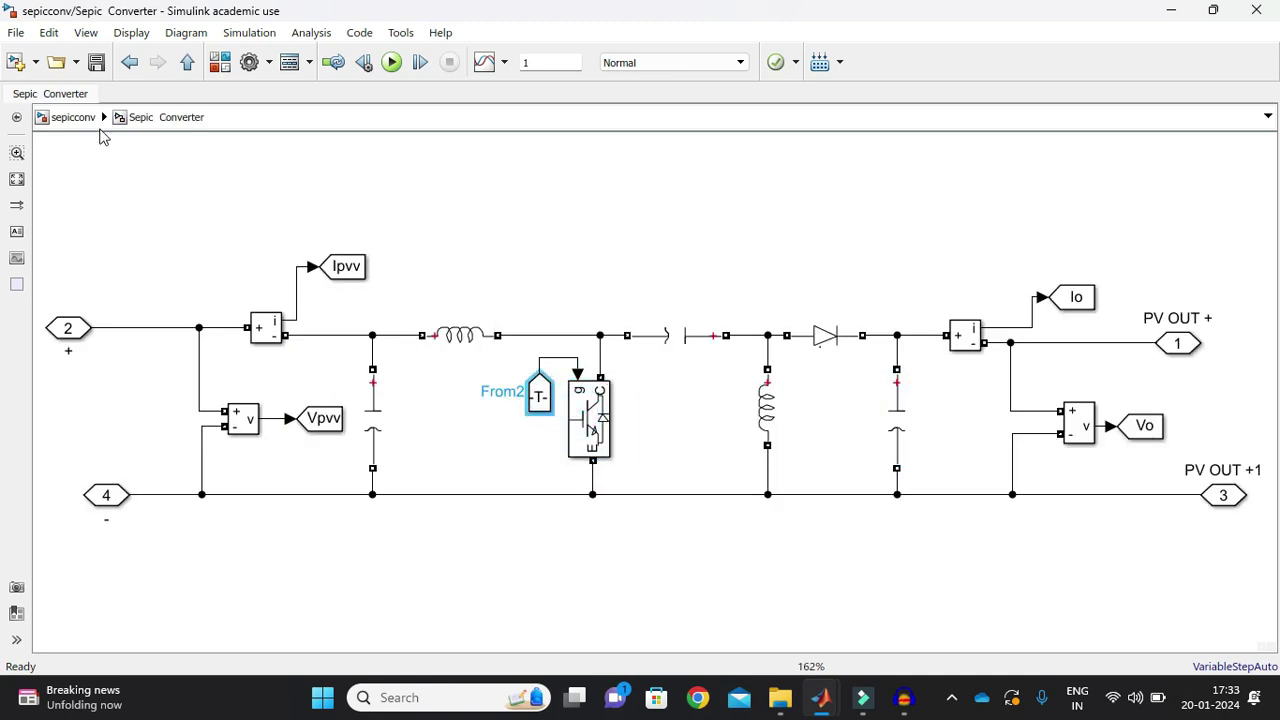
click(72, 117)
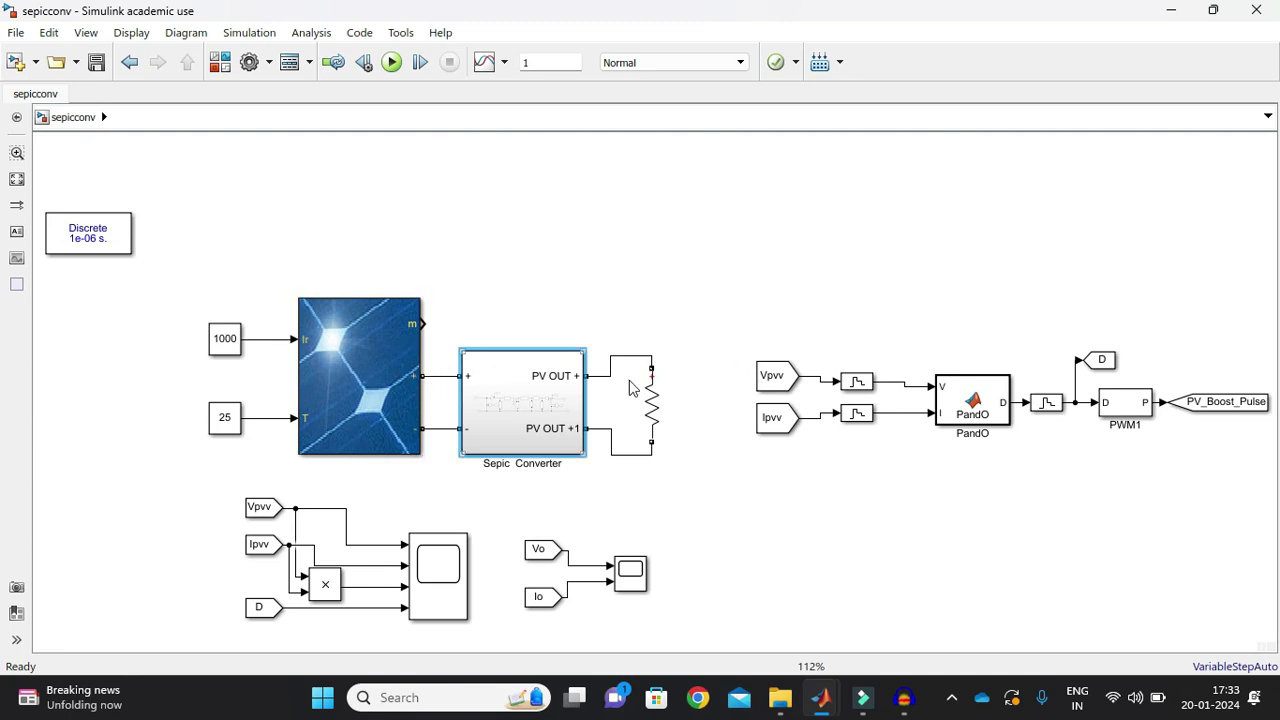
Open the PandO function's code and place the caret on the Dmax limit line.
double_click(947, 398)
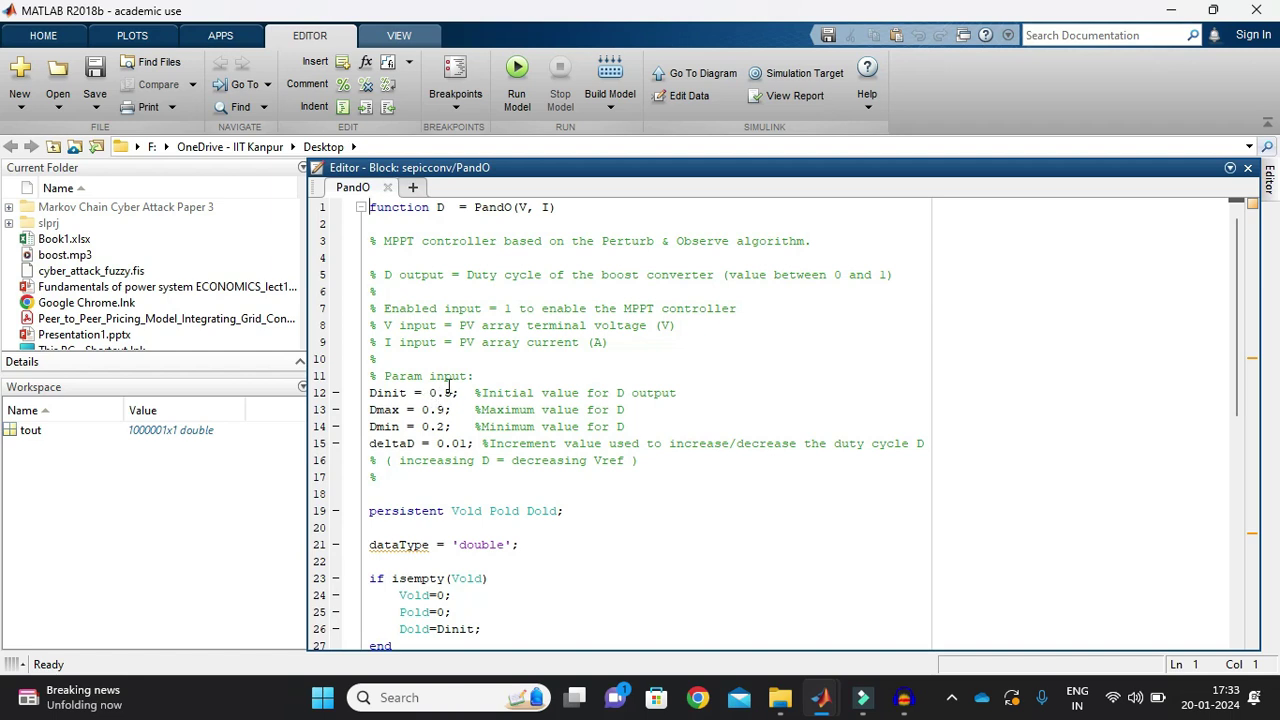
click(444, 410)
Return to the sepicconv model, select the Zero-Order Hold and PWM1 blocks, and run the simulation.
mouse_move(826, 700)
click(875, 620)
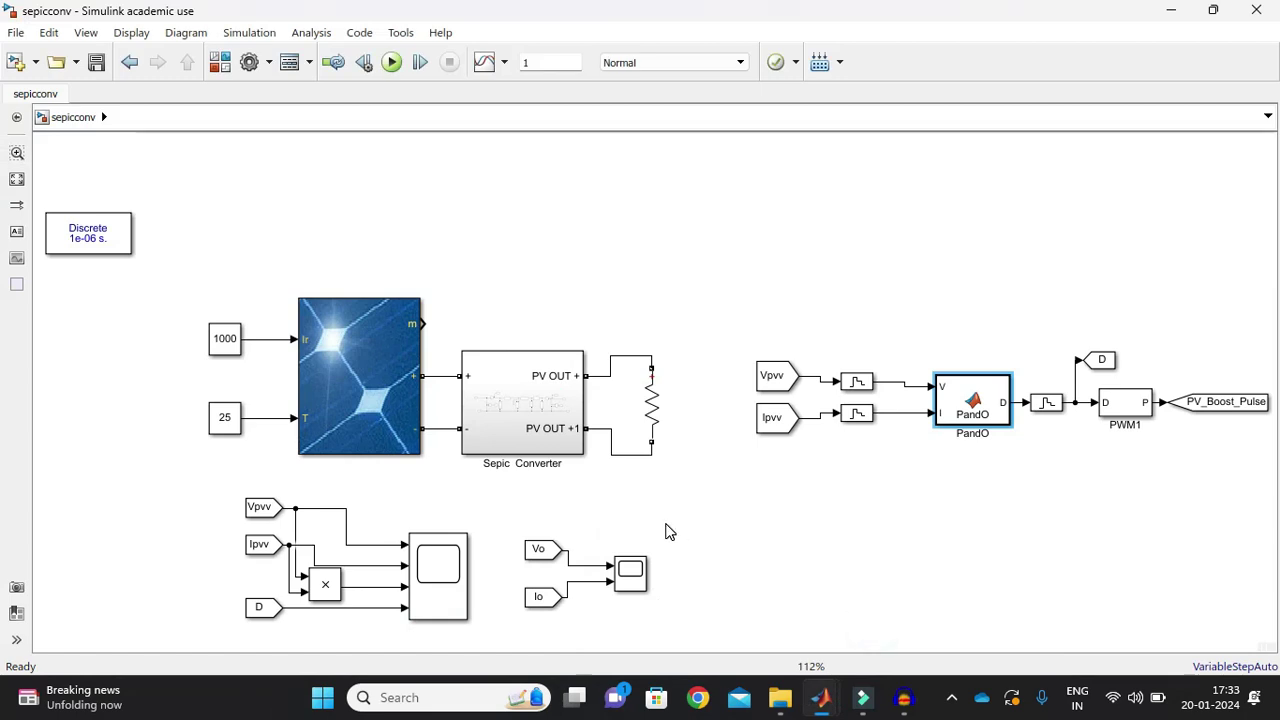
click(1045, 404)
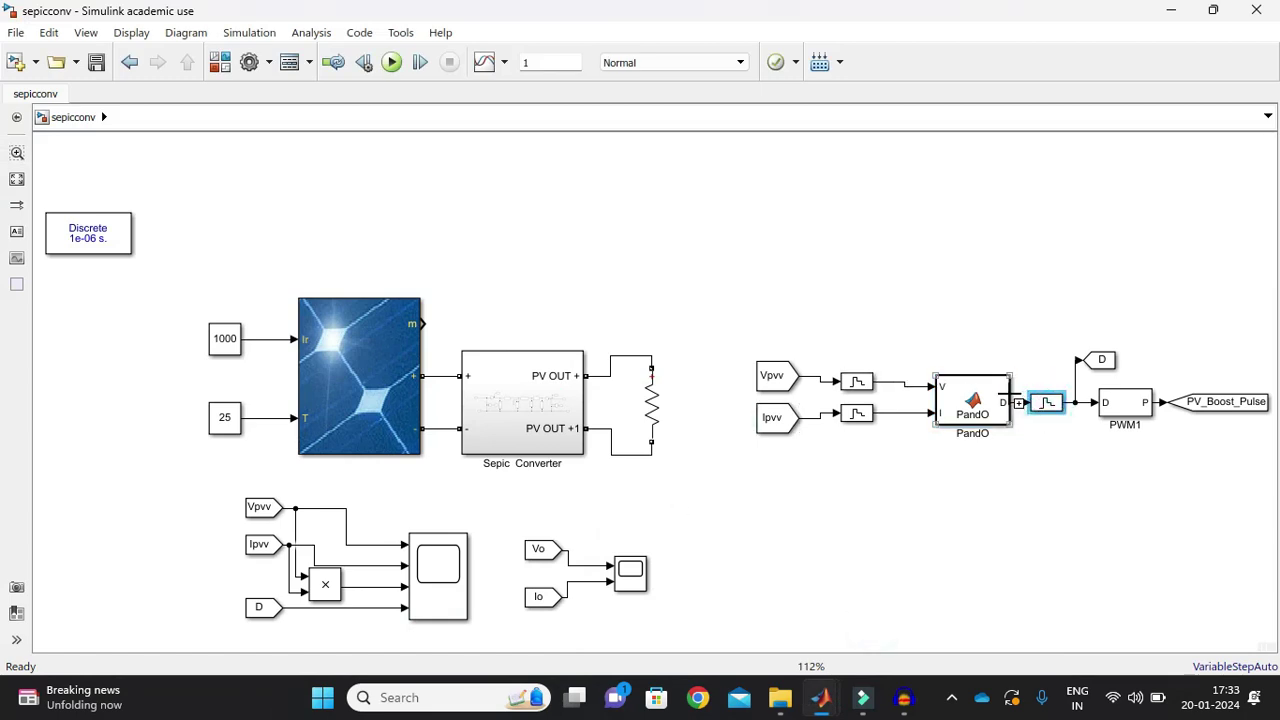
click(1121, 404)
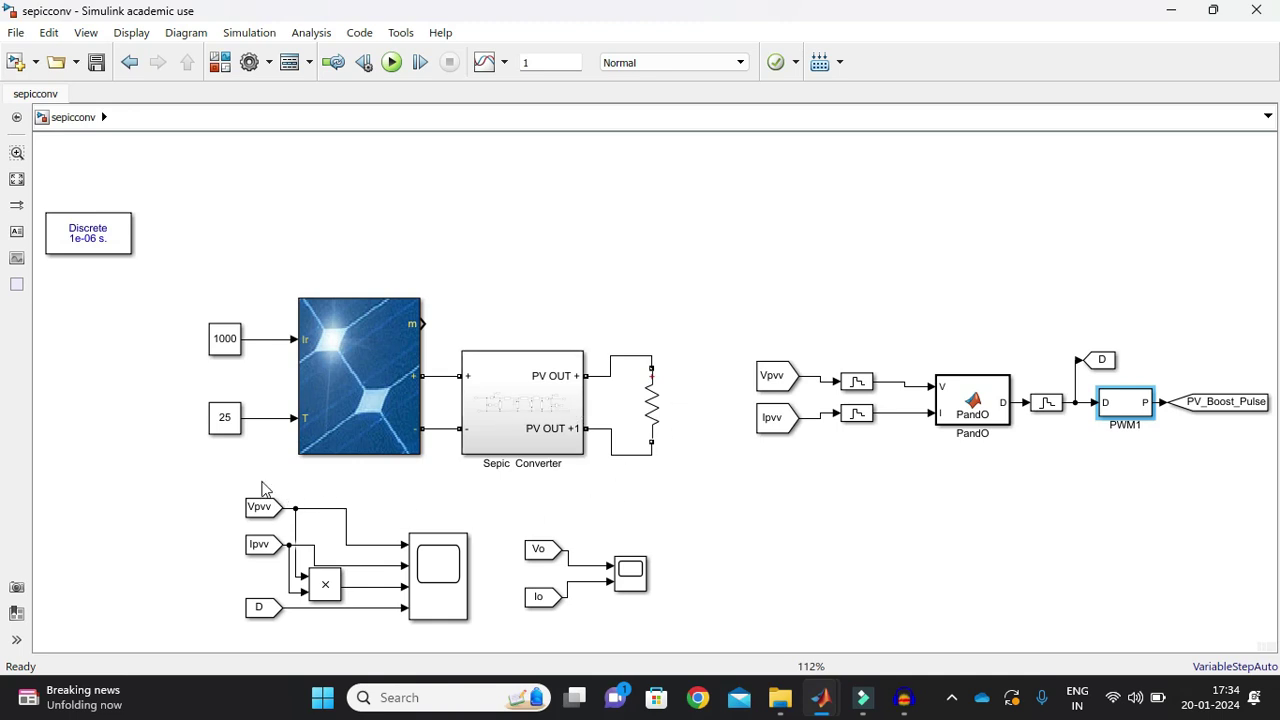
click(391, 62)
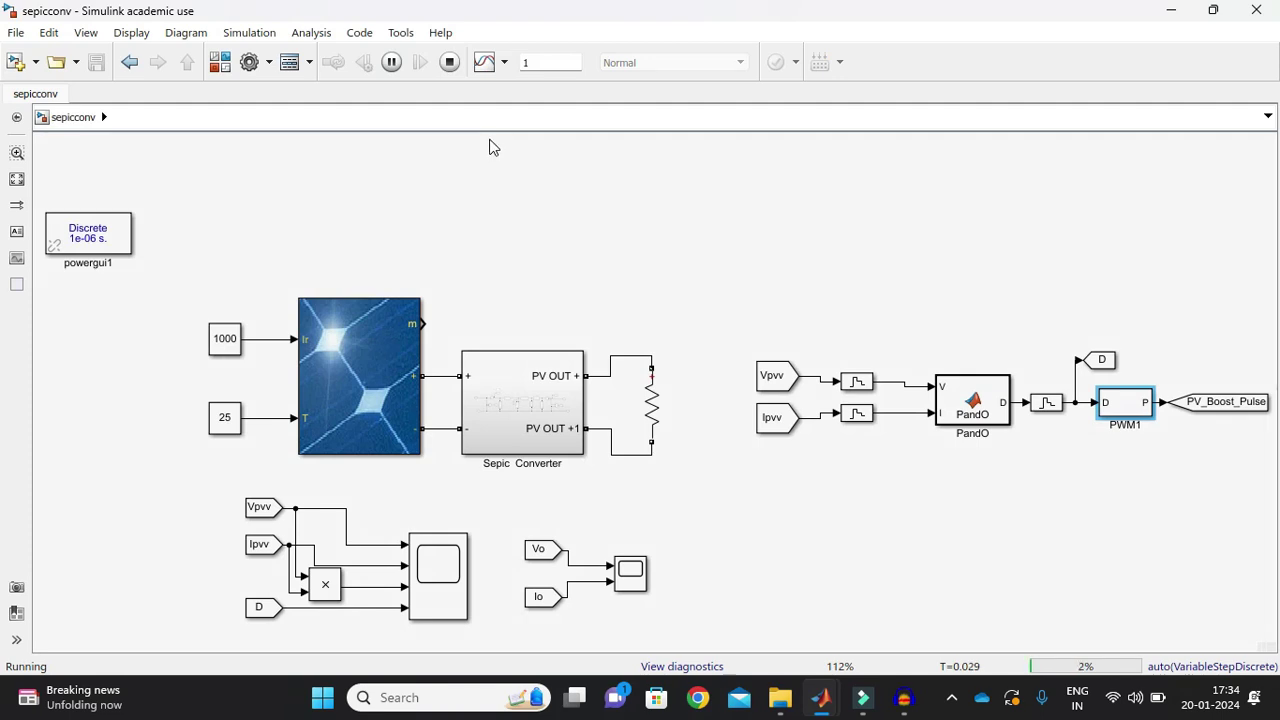
Open Scope4 maximized to watch the PV voltage, current, power and duty-cycle traces settle.
click(452, 573)
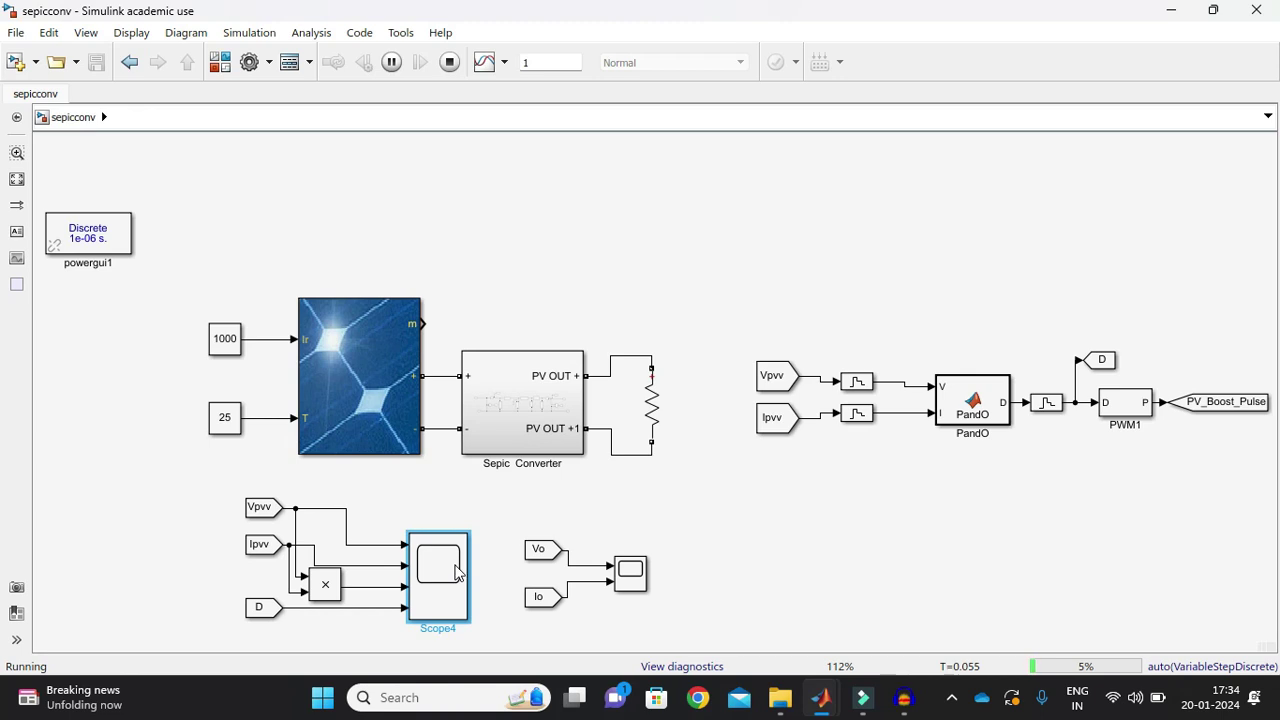
double_click(455, 571)
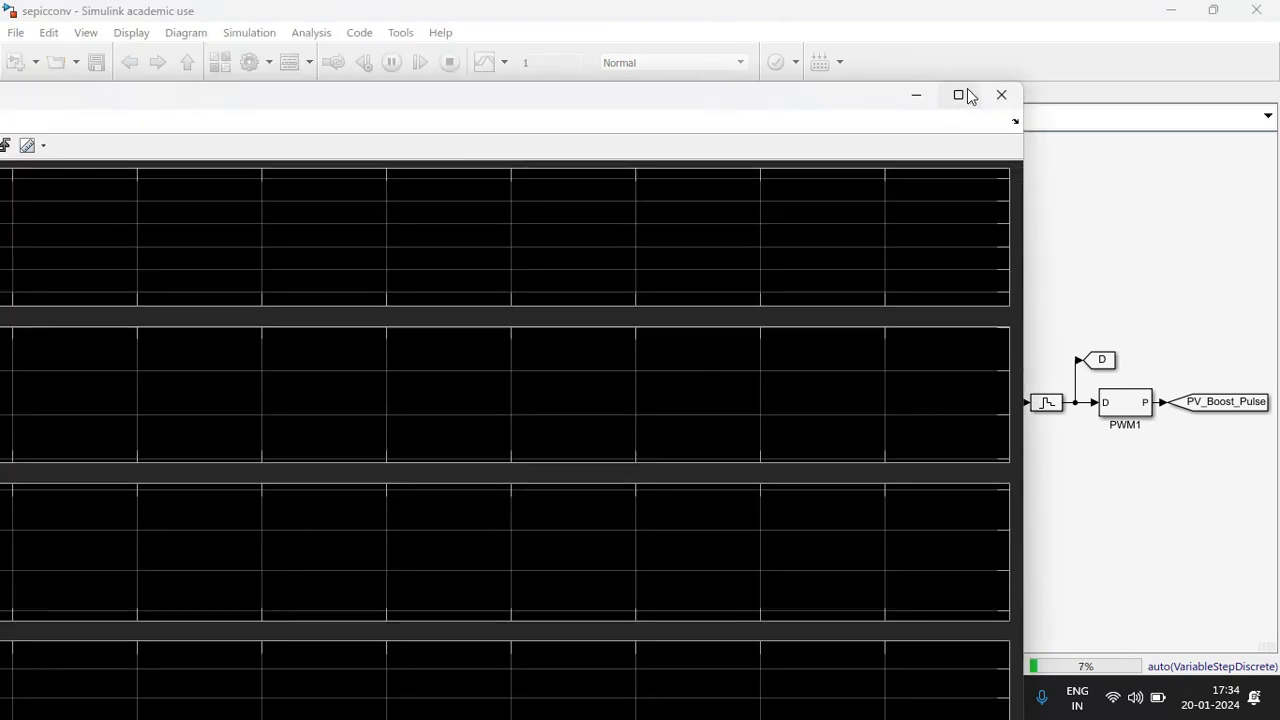
click(962, 94)
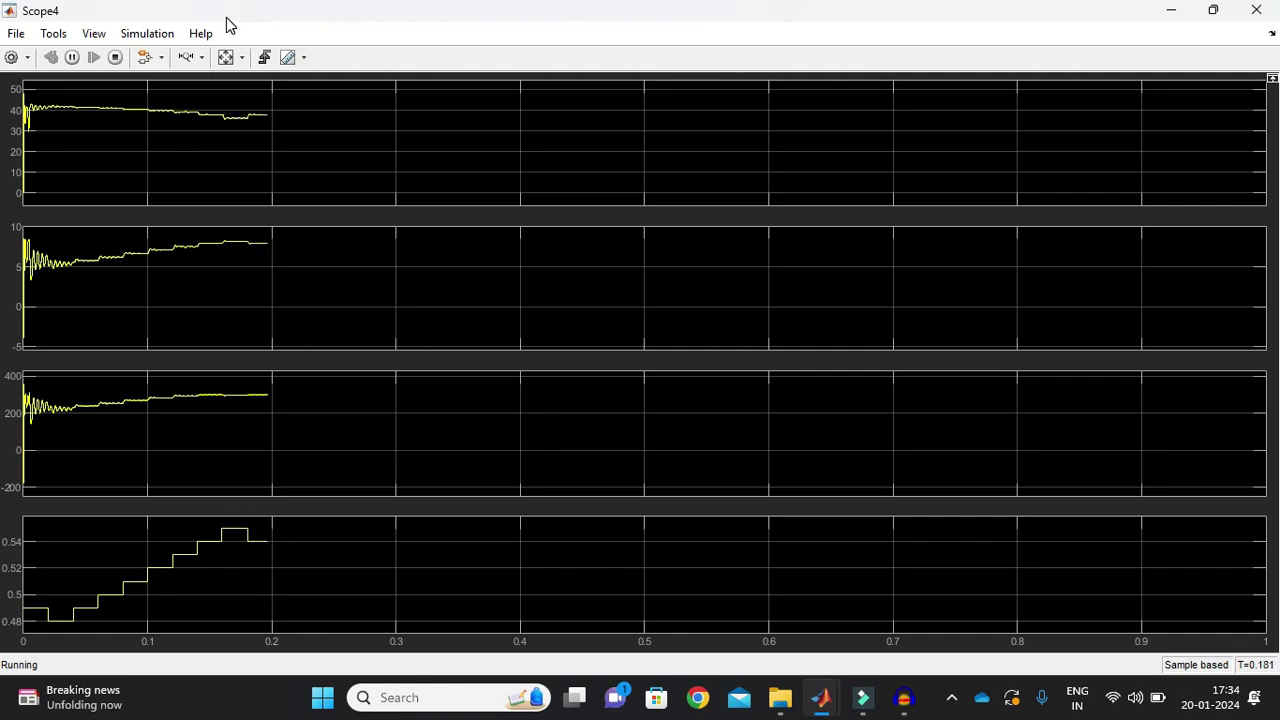
click(225, 57)
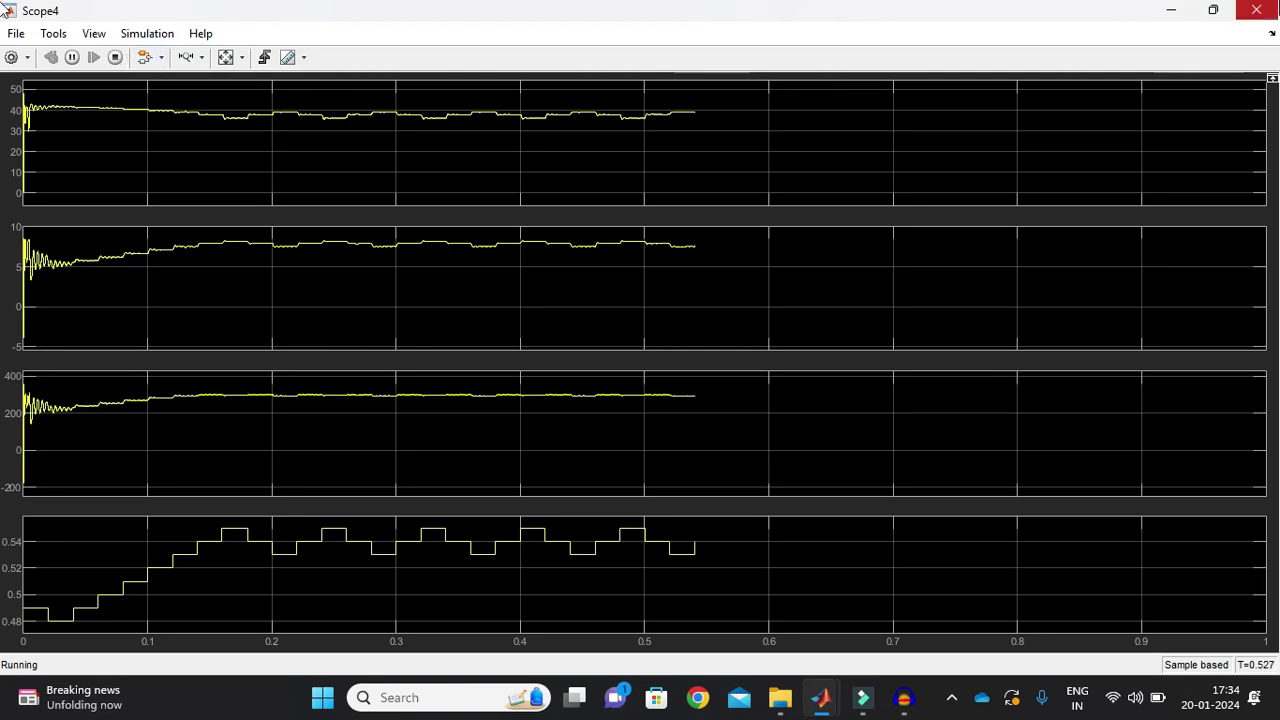
Close the Scope4 viewer, leaving the sepicconv simulation running.
click(1256, 10)
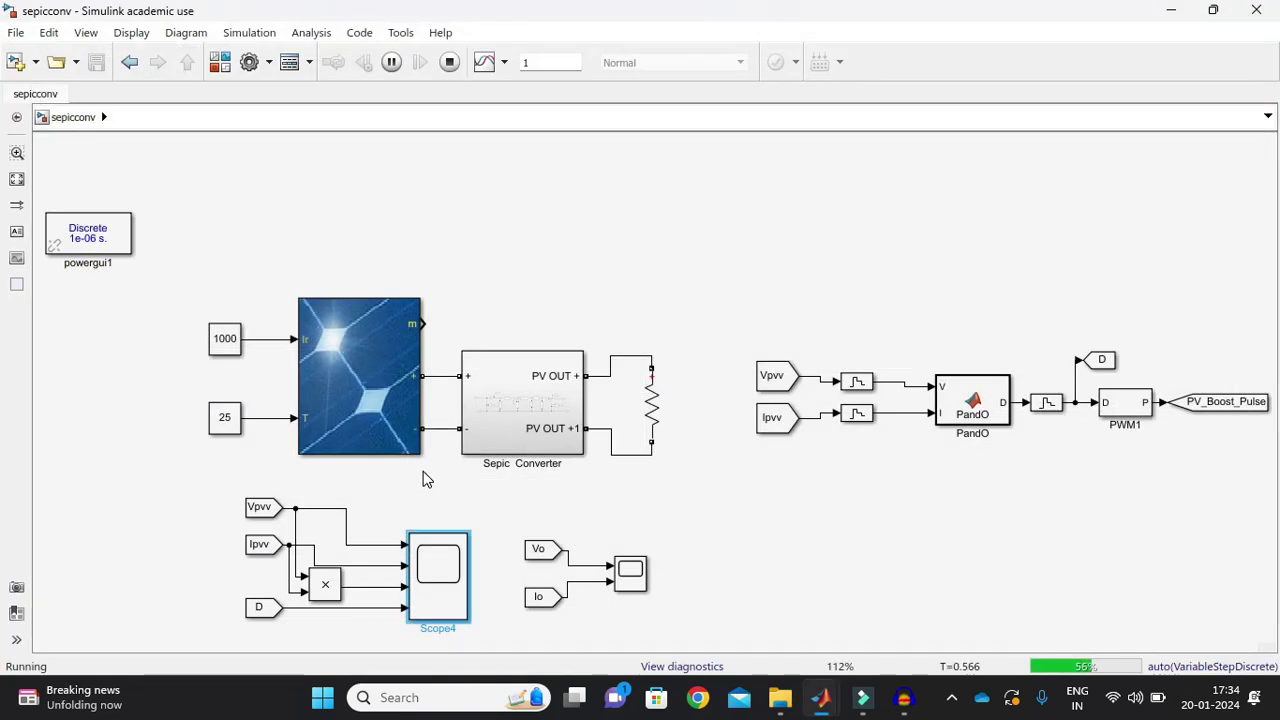